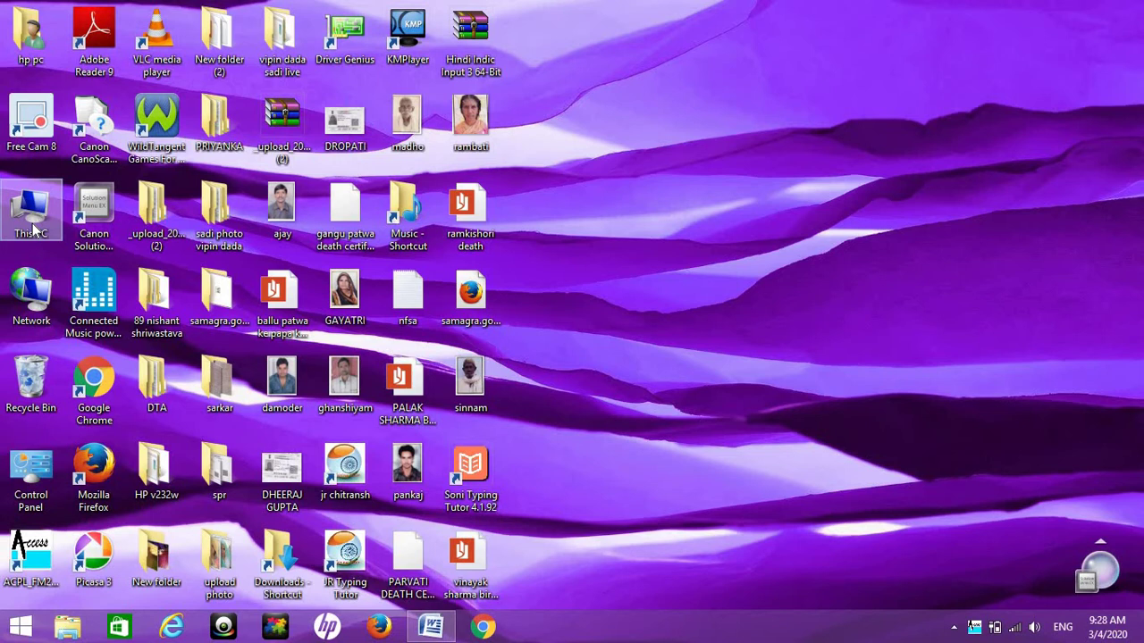
Step: View the computer's system information in a maximized window, then close it
right_click(32, 231)
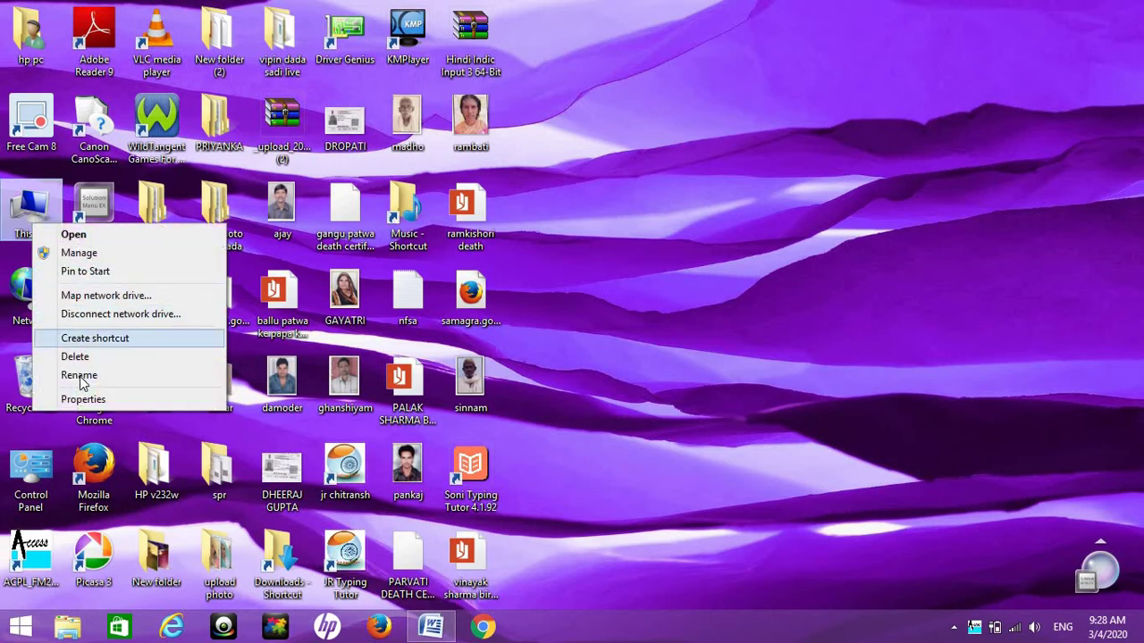
left_click(96, 404)
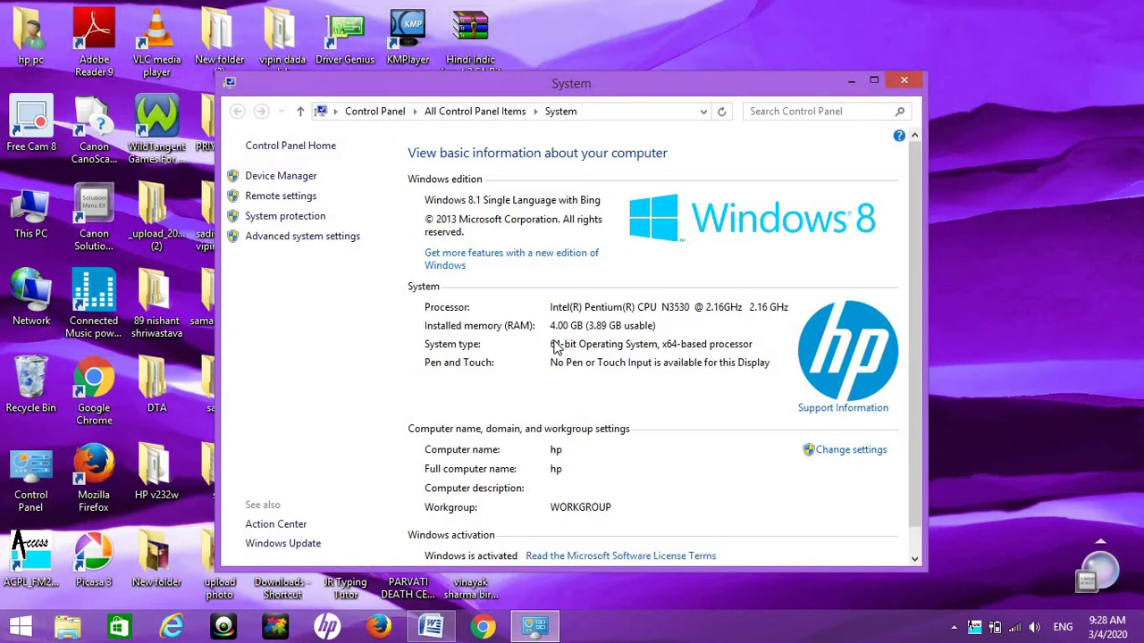
left_click(873, 82)
key("super+c")
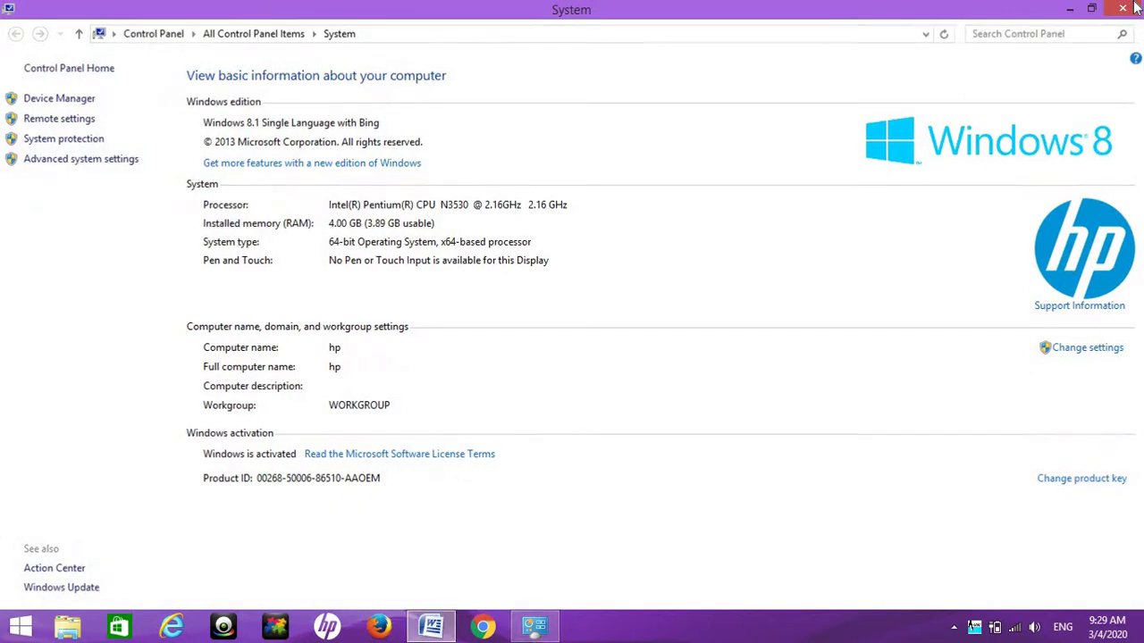
left_click(1131, 7)
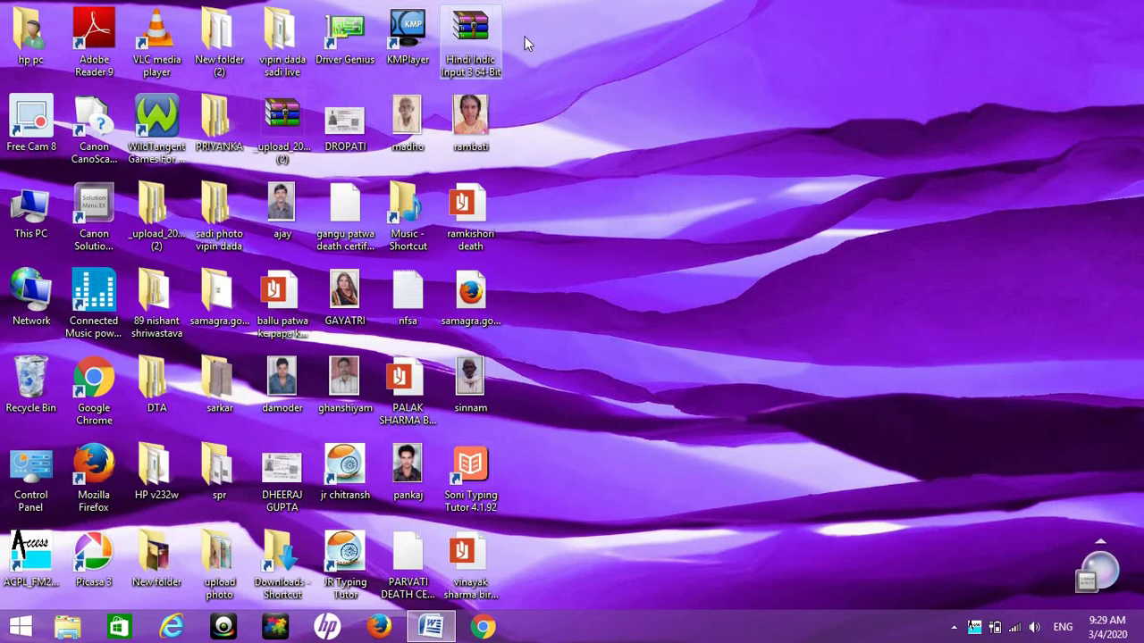
Step: Extract the Hindi Indic Input 3 archive into the 'Hindi Indic Input 3 64-Bit' desktop folder
right_click(486, 40)
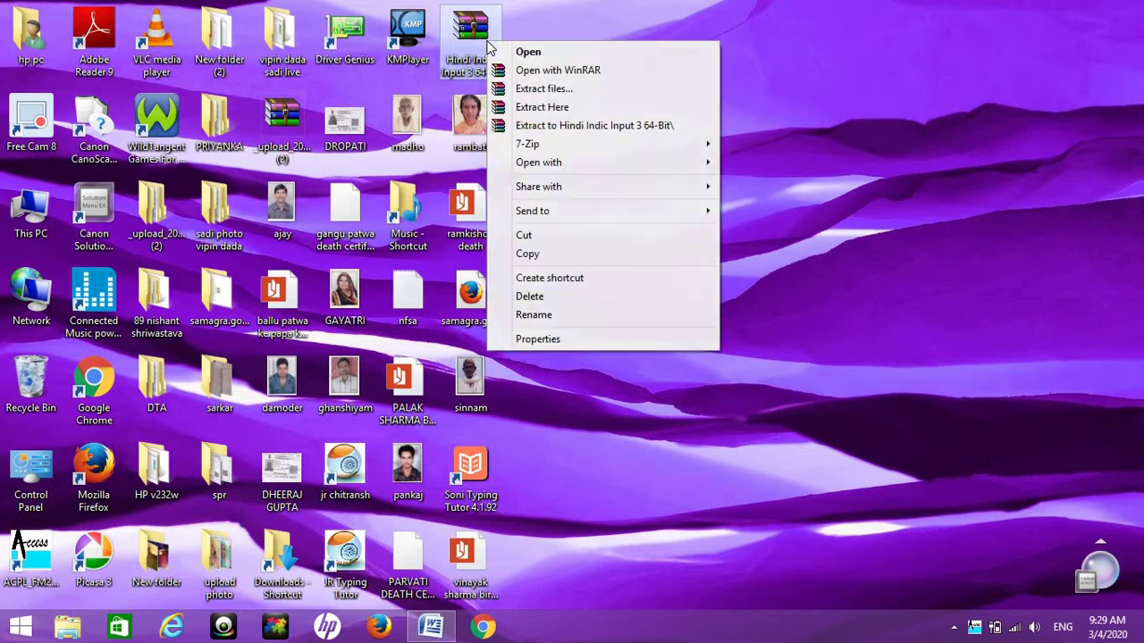
left_click(525, 89)
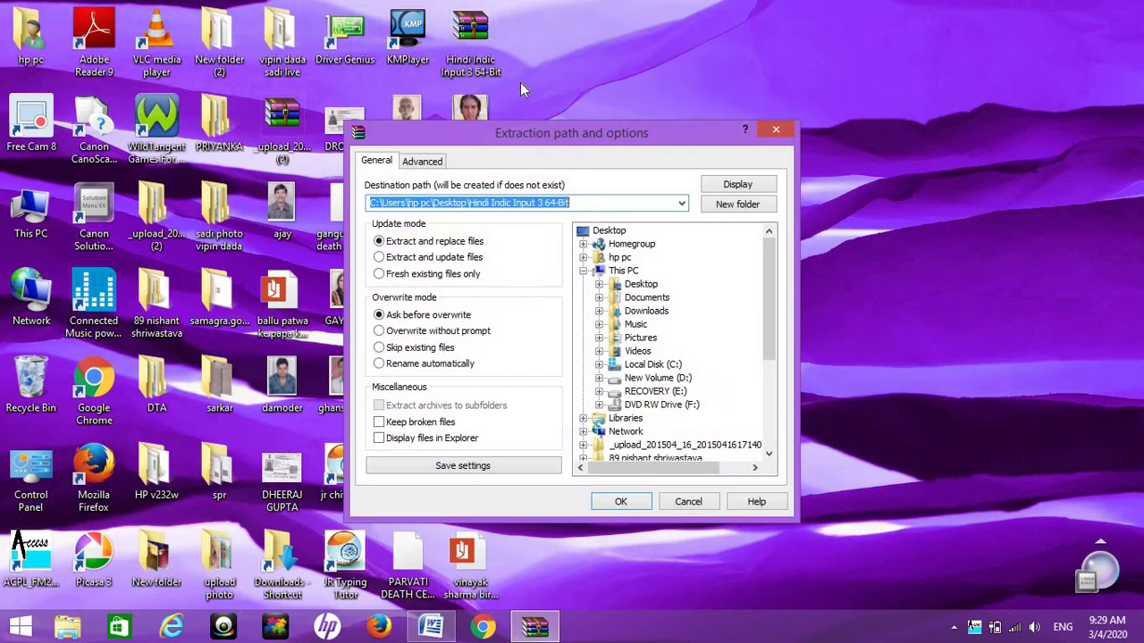
left_click(616, 502)
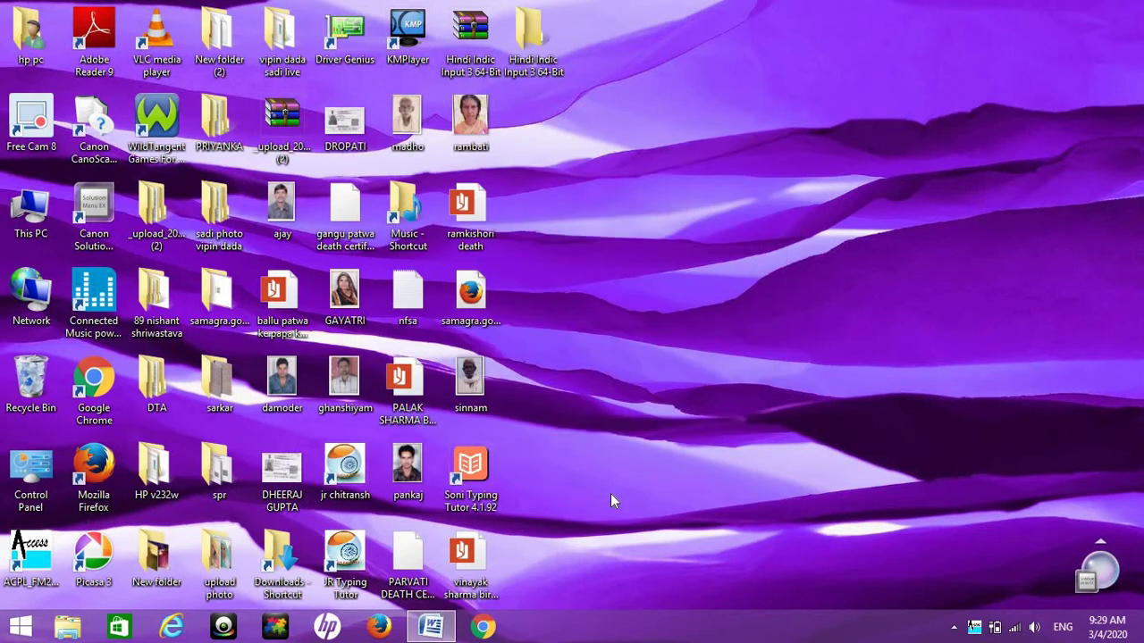
left_click(528, 57)
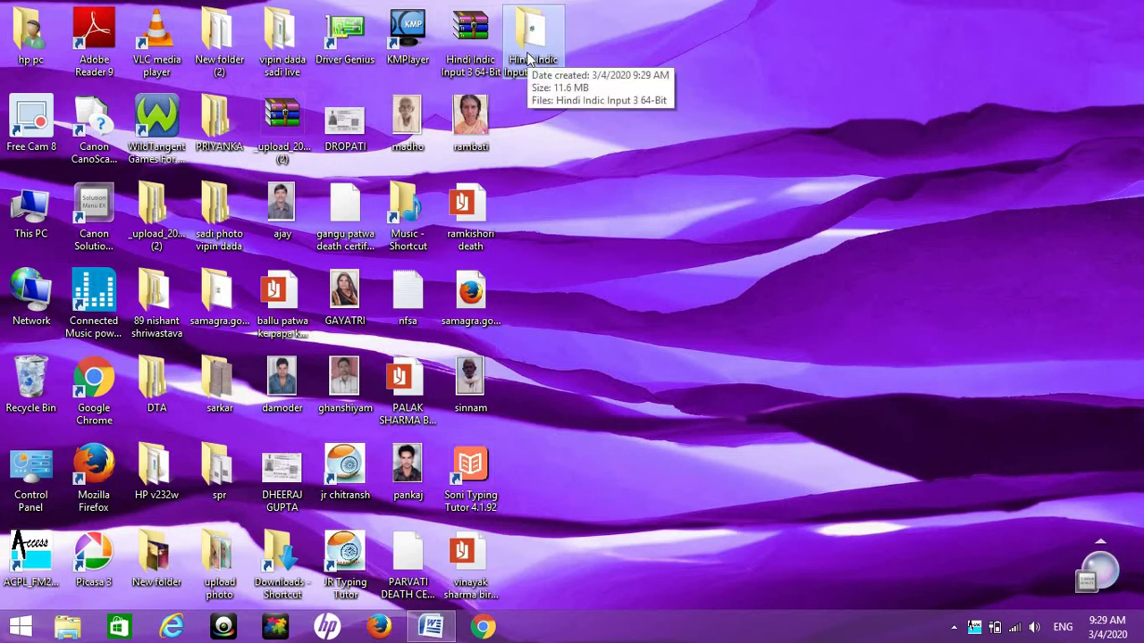
Step: Install Hindi Indic Input 3 from the extracted folder with the default installation folder, then minimize Explorer
double_click(528, 57)
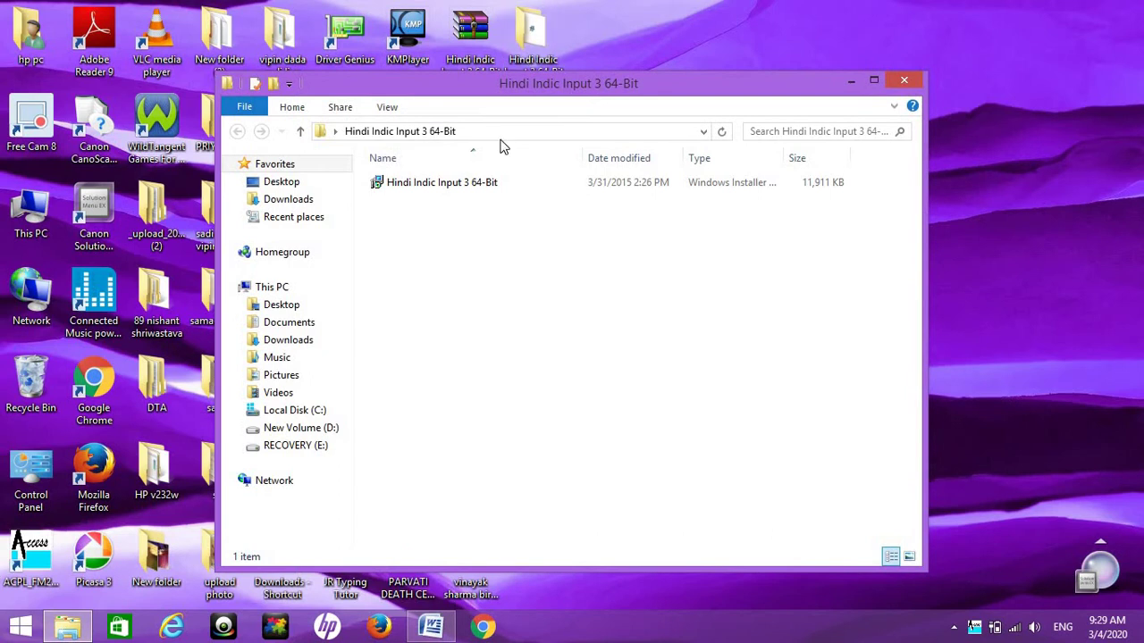
left_click(462, 181)
double_click(462, 181)
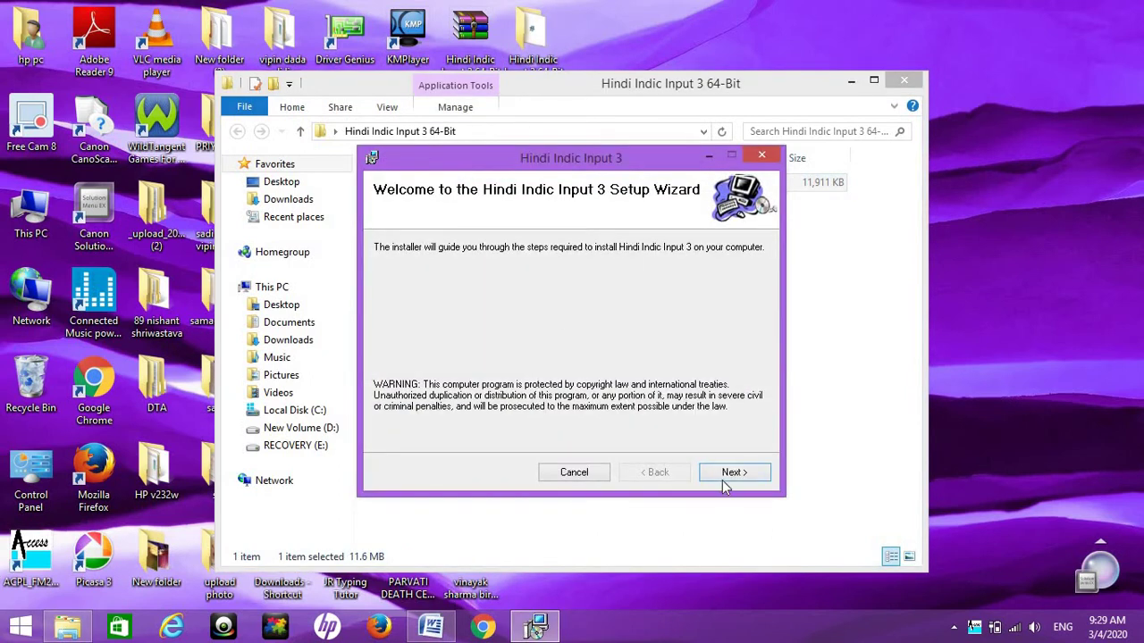
left_click(722, 474)
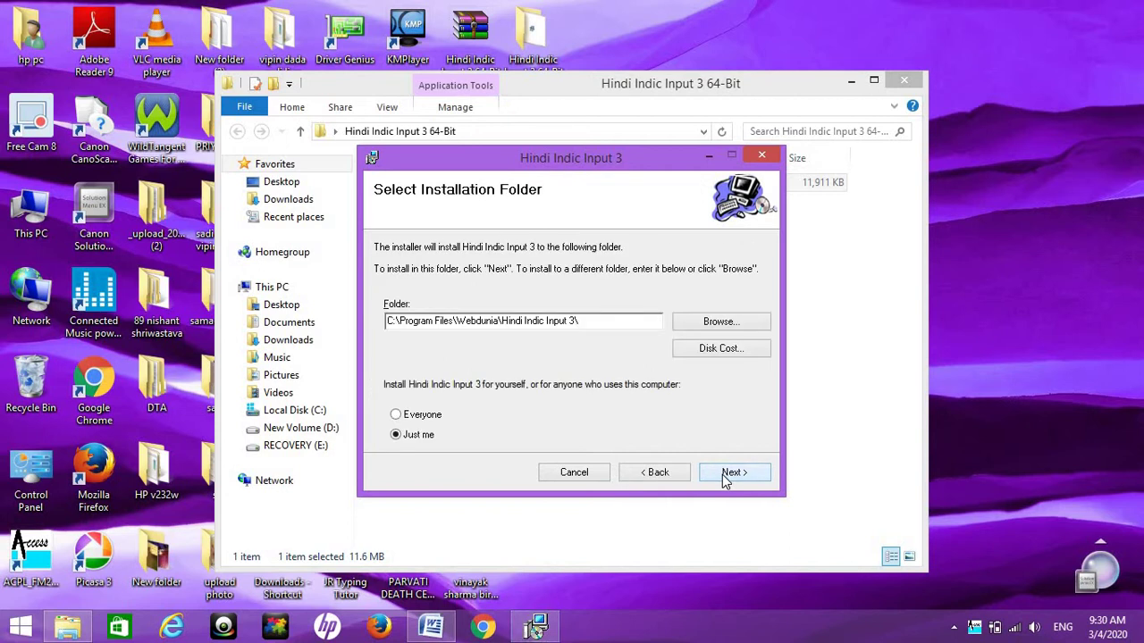
left_click(721, 475)
left_click(722, 474)
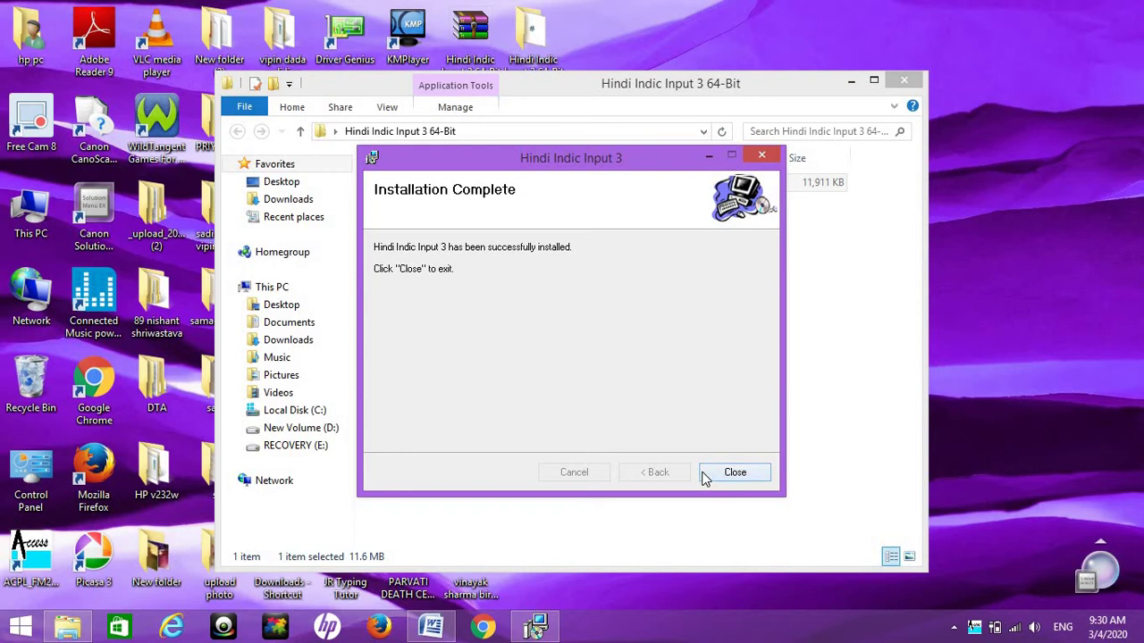
left_click(734, 472)
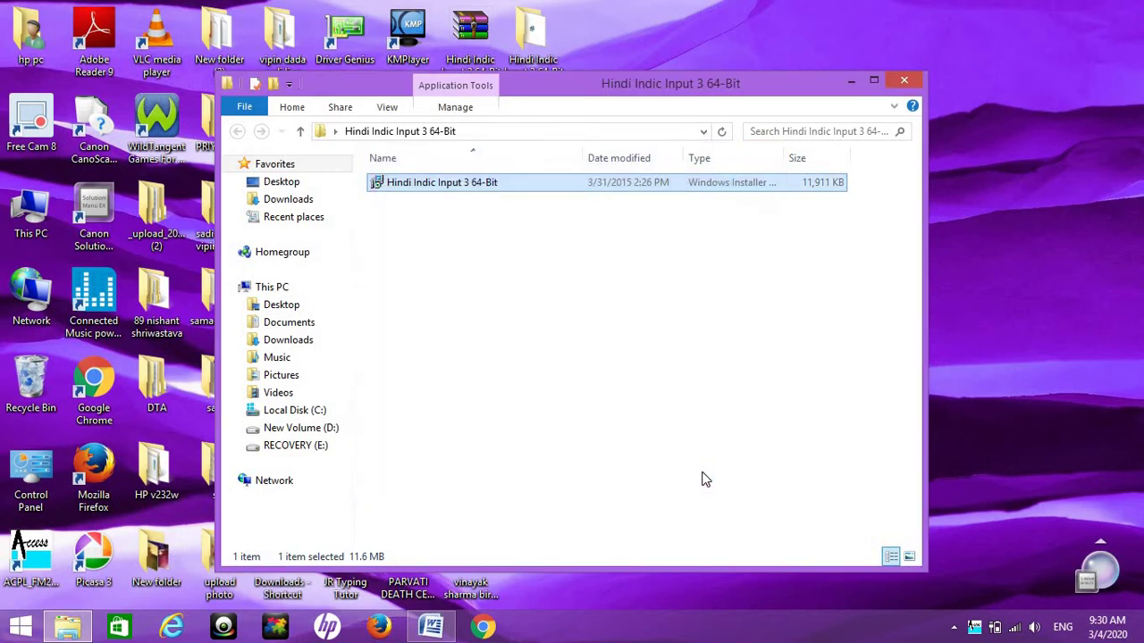
left_click(845, 80)
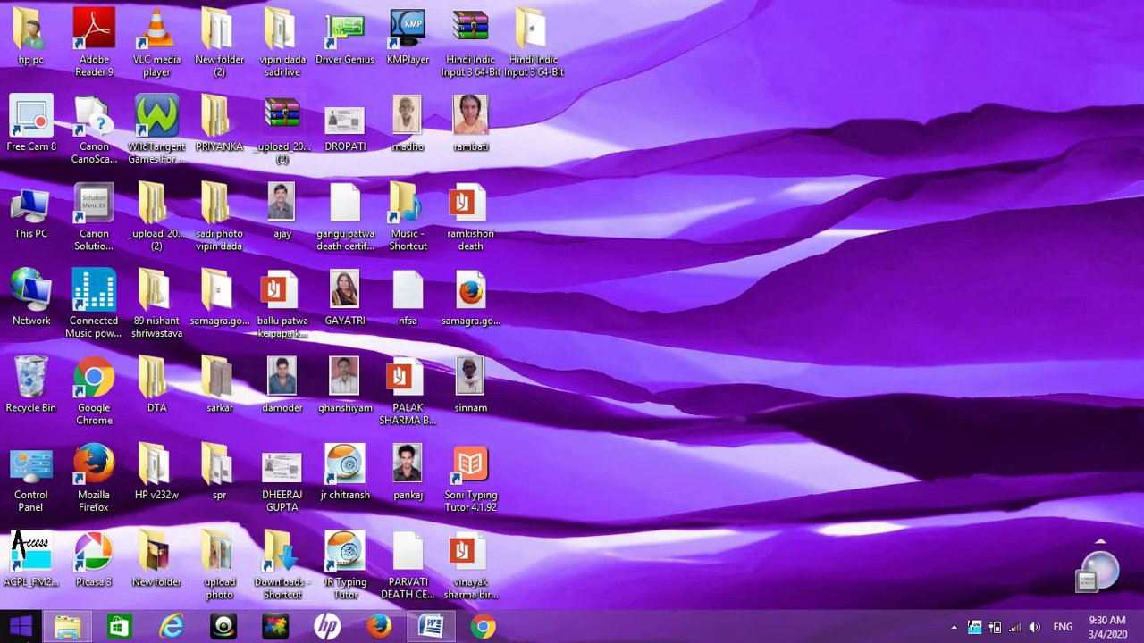
Step: Find Control Panel by searching 'co', maximize it, and open its Language page
left_click(22, 626)
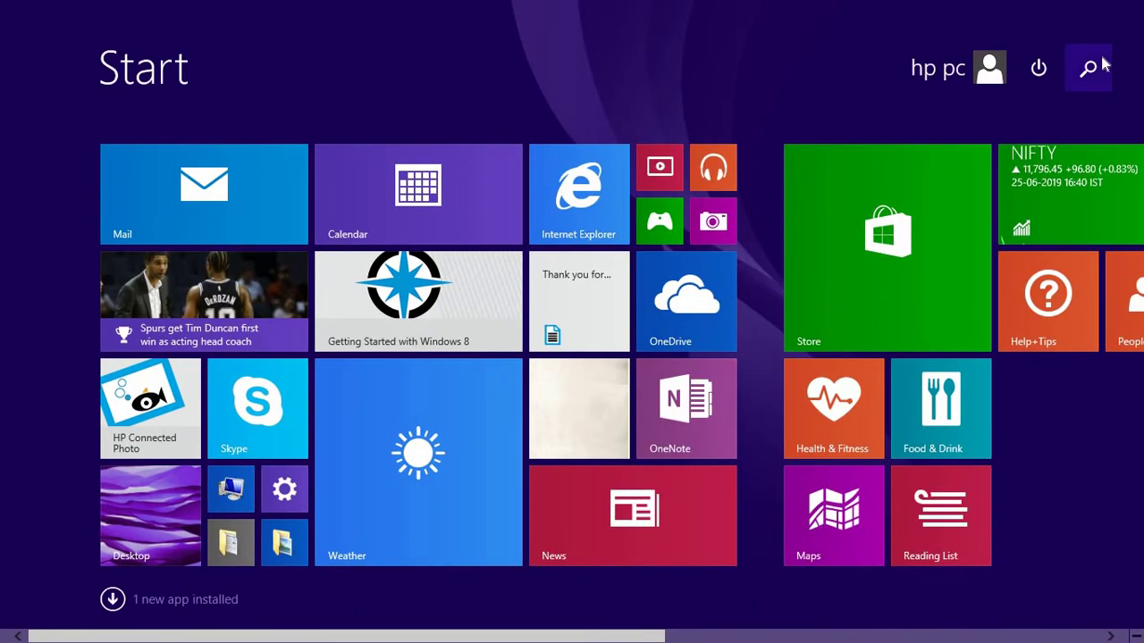
left_click(1104, 64)
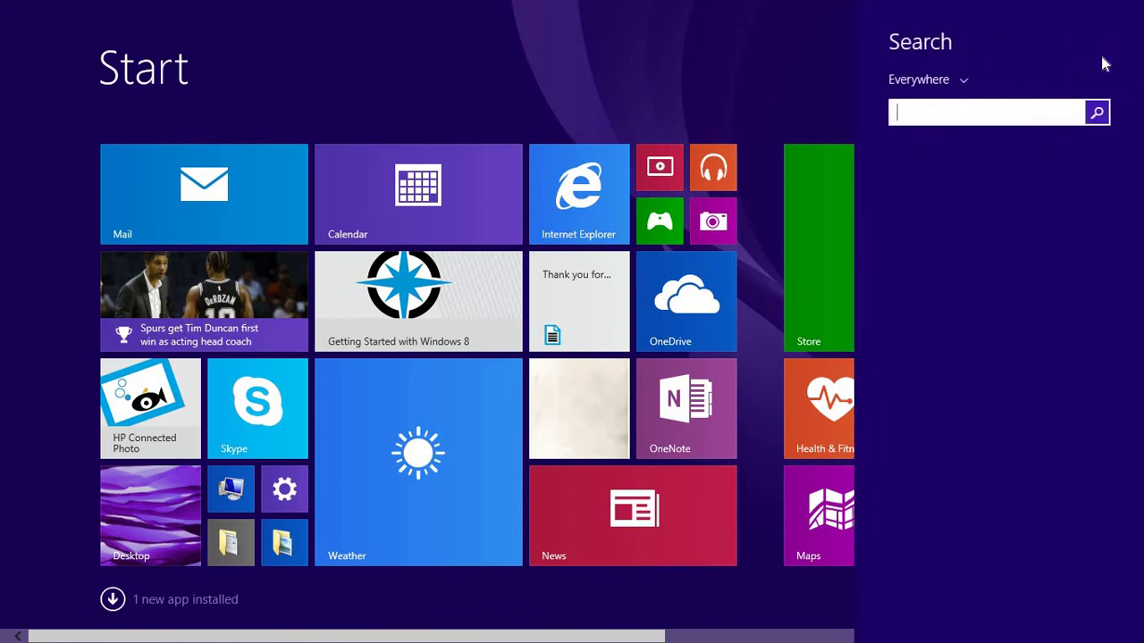
type("control Panel")
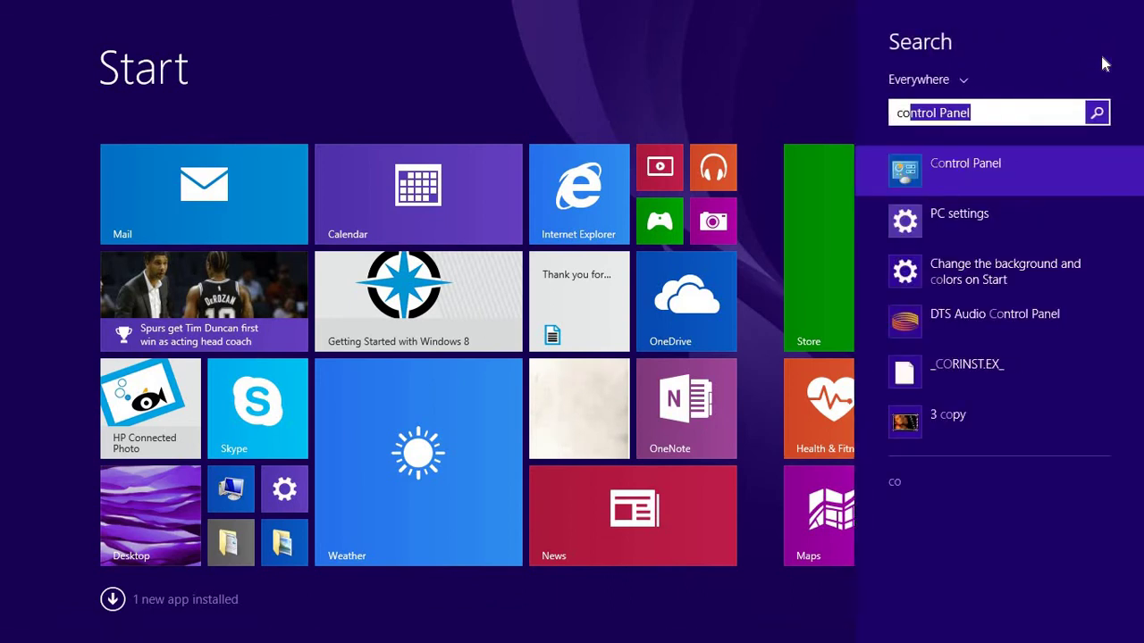
left_click(981, 162)
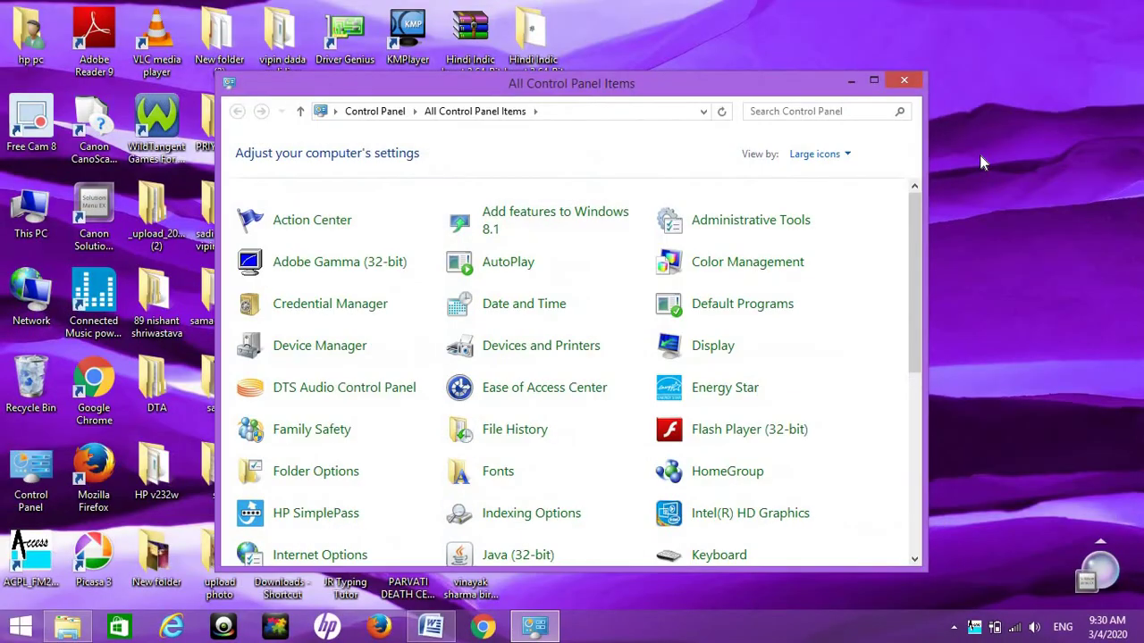
left_click(873, 82)
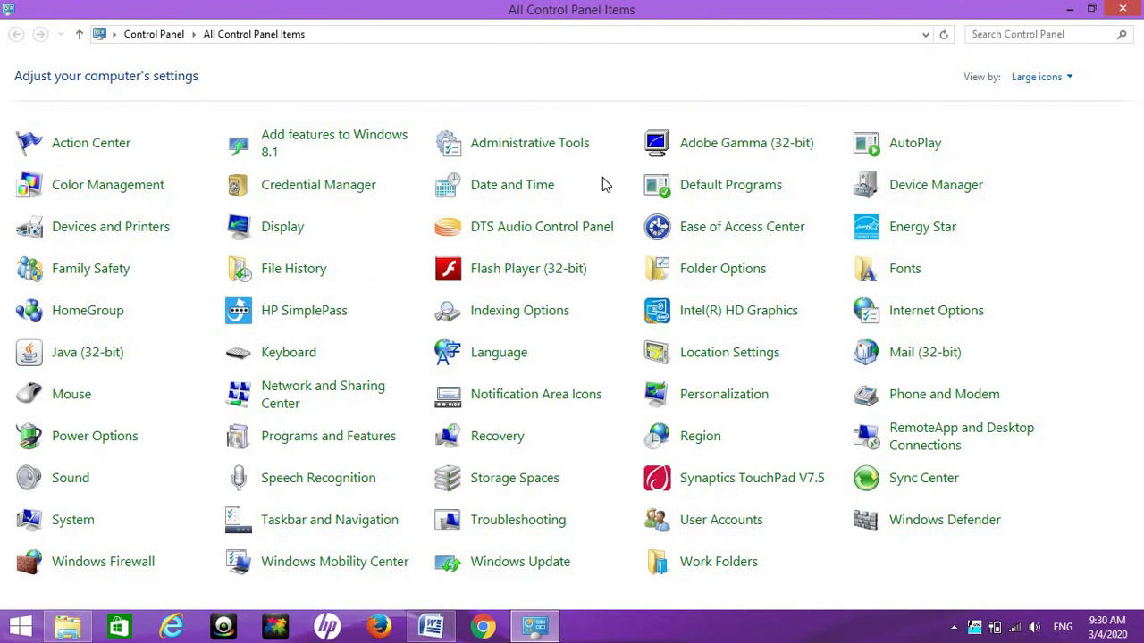
left_click(484, 361)
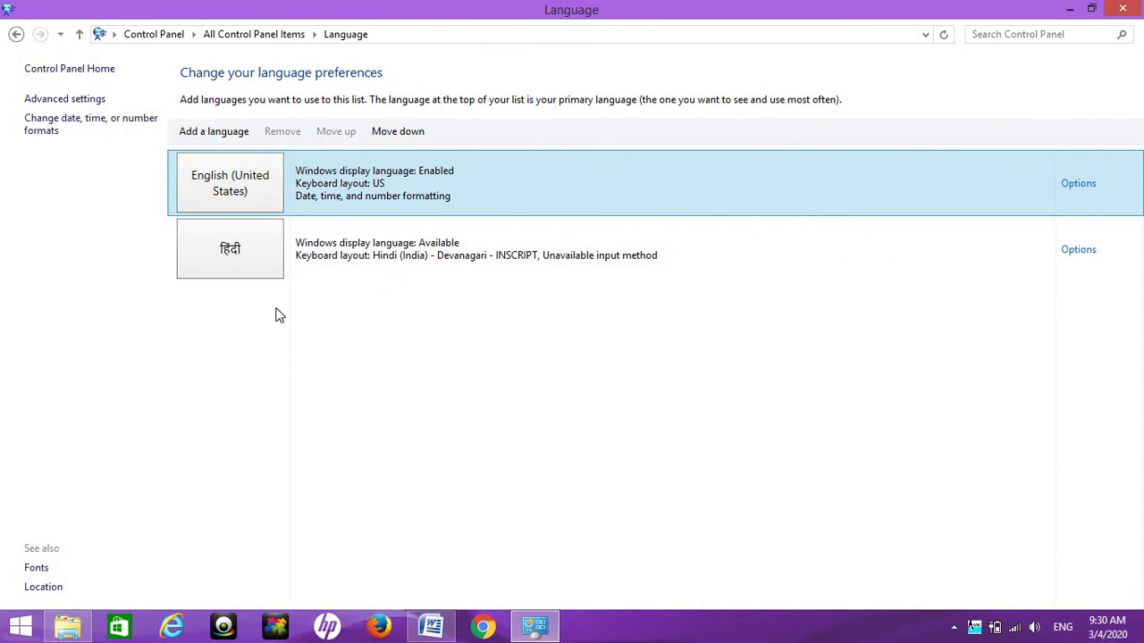
Step: Turn on the desktop language bar in advanced settings, save, and check the input language list
left_click(51, 100)
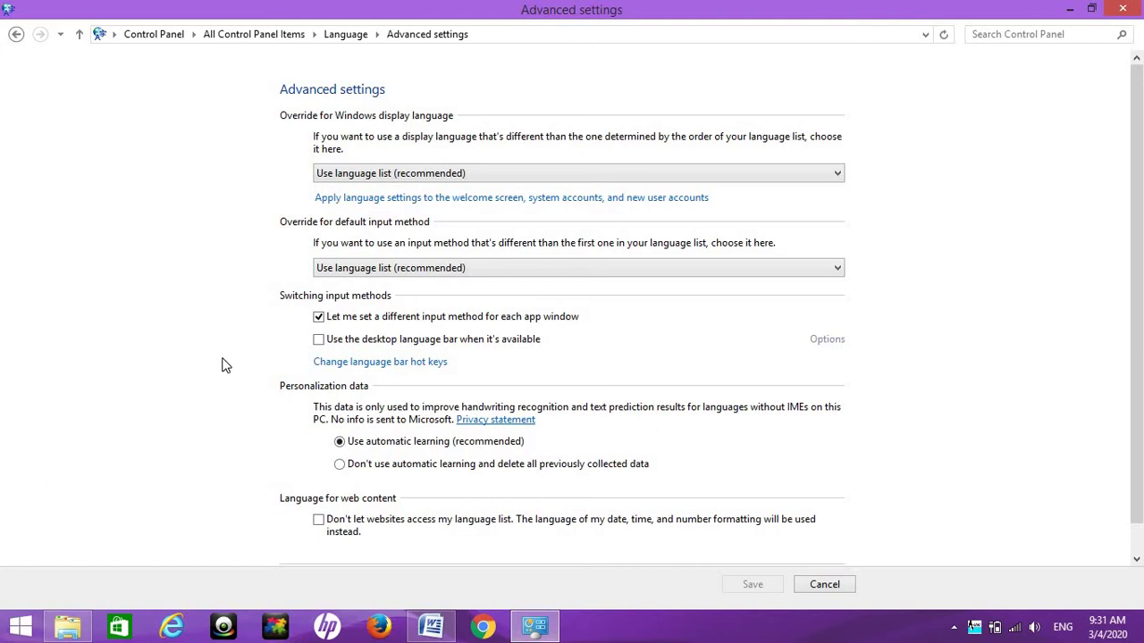
left_click(319, 340)
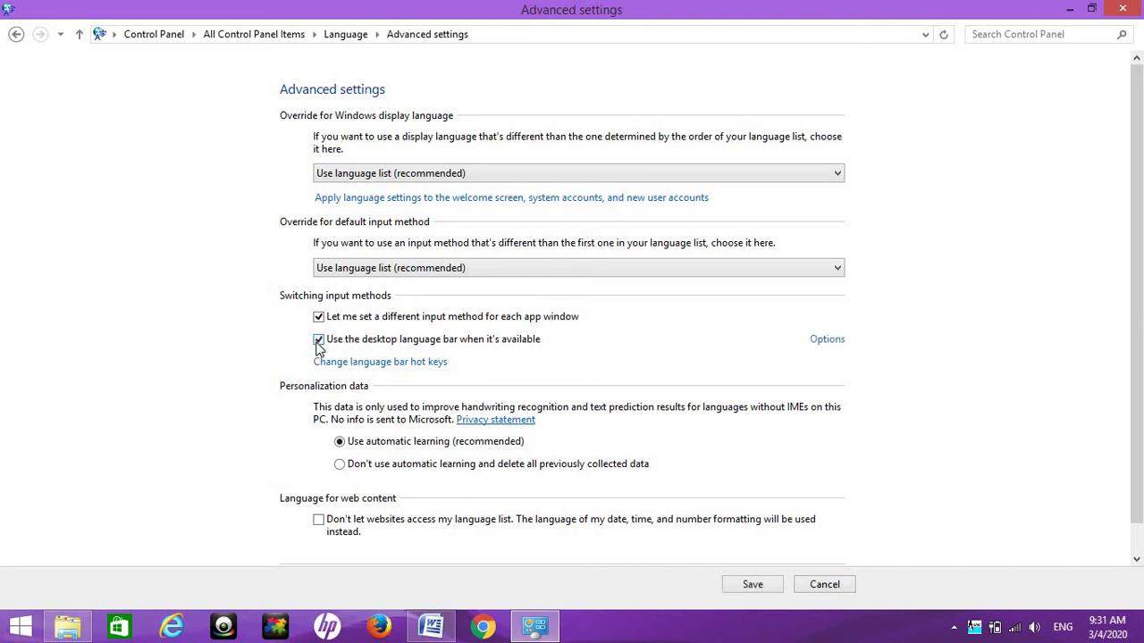
left_click(750, 584)
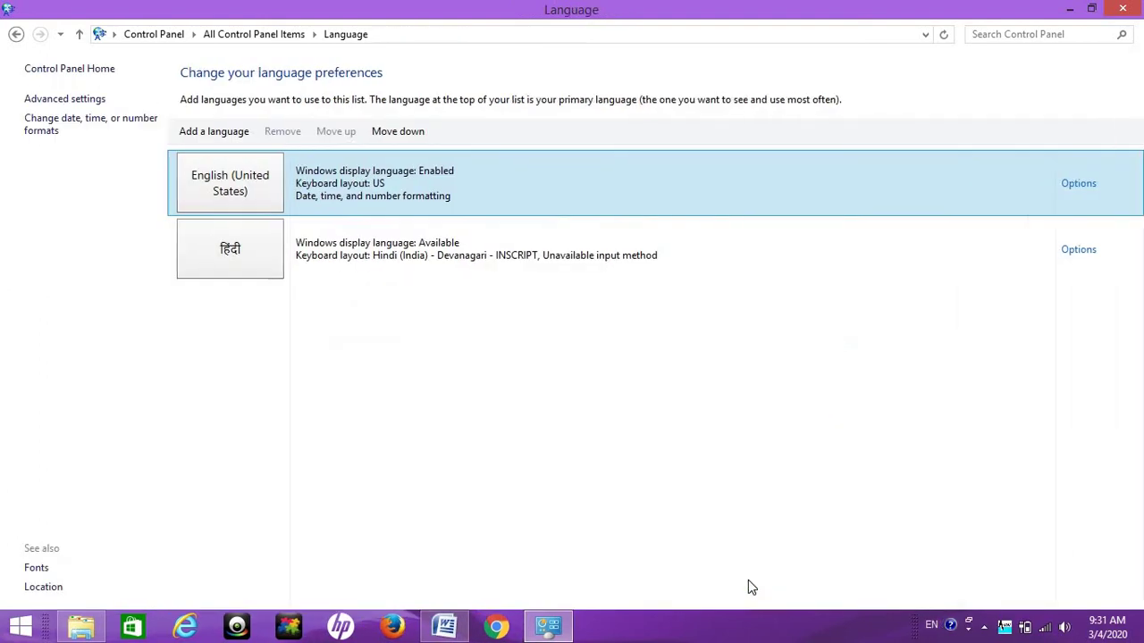
left_click(932, 626)
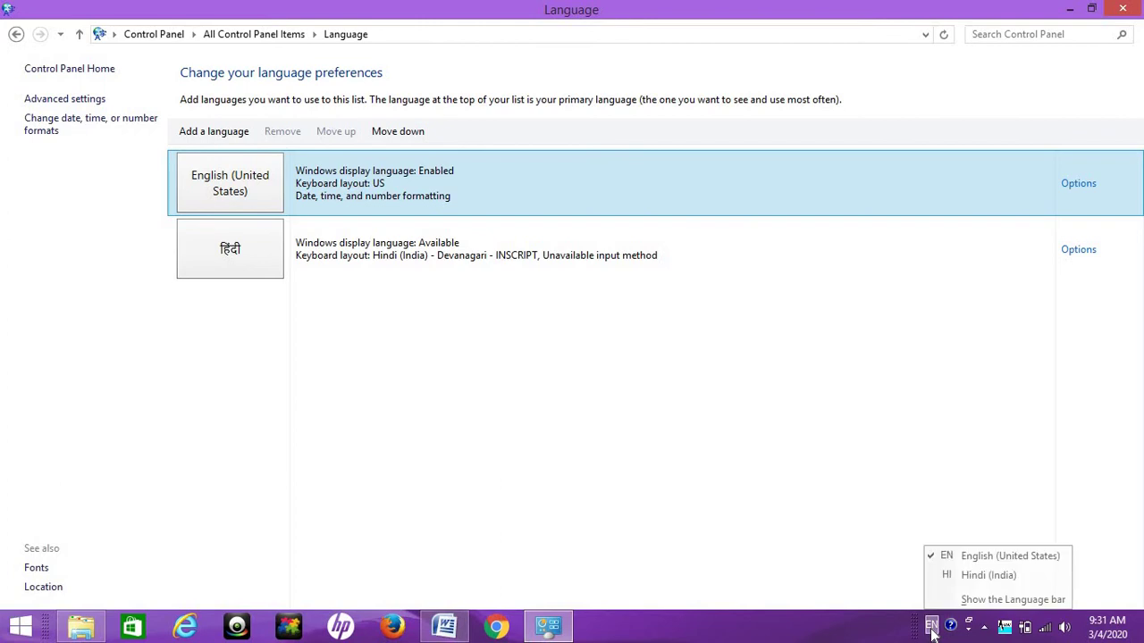
left_click(703, 498)
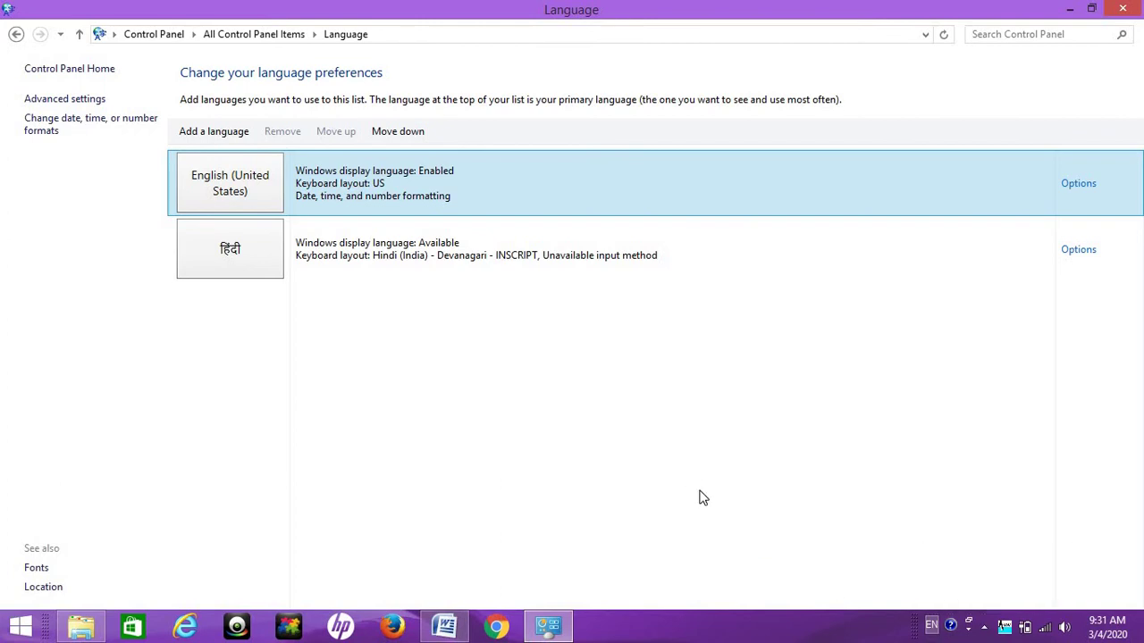
Step: In maximized Word, switch input to Hindi (India) and type 'कुपकरक रकरू कुंक रर'
left_click(459, 629)
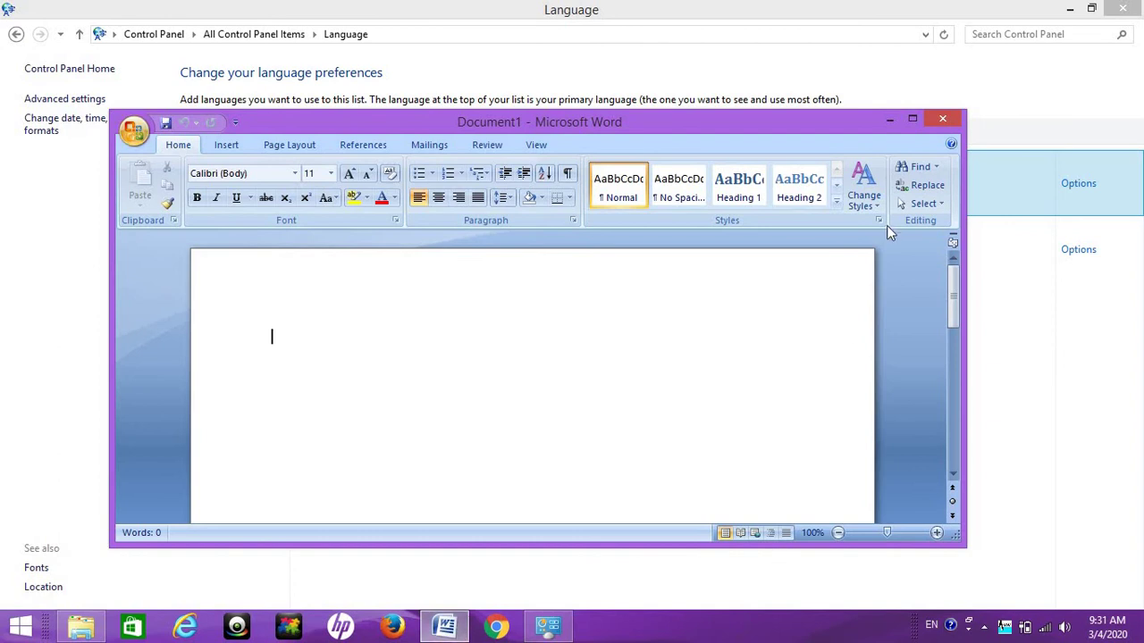
left_click(911, 120)
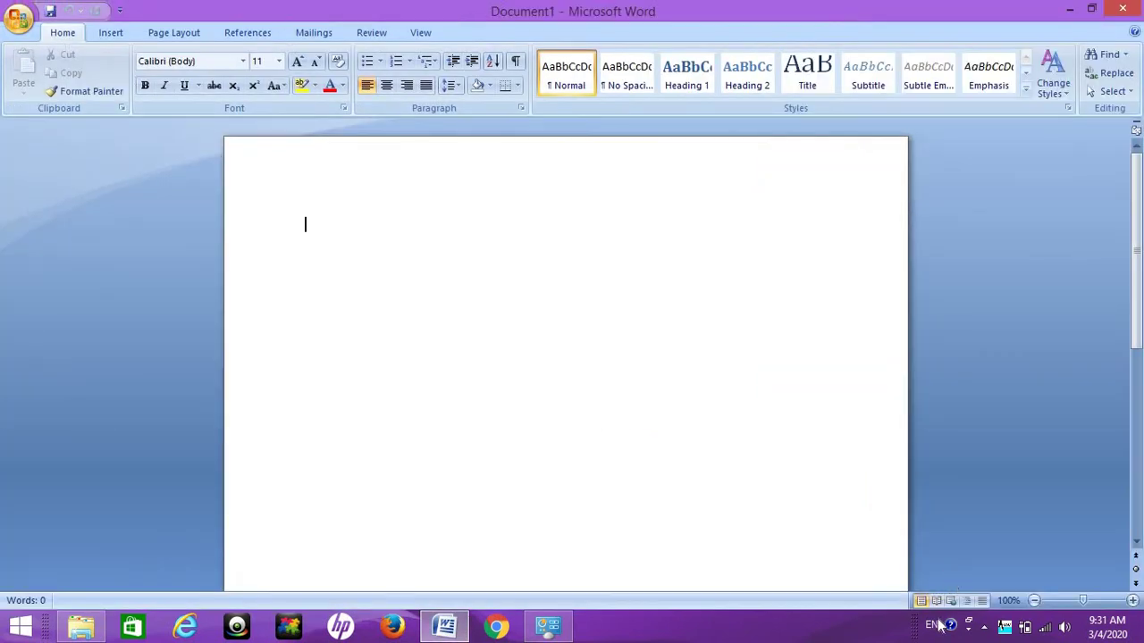
left_click(935, 623)
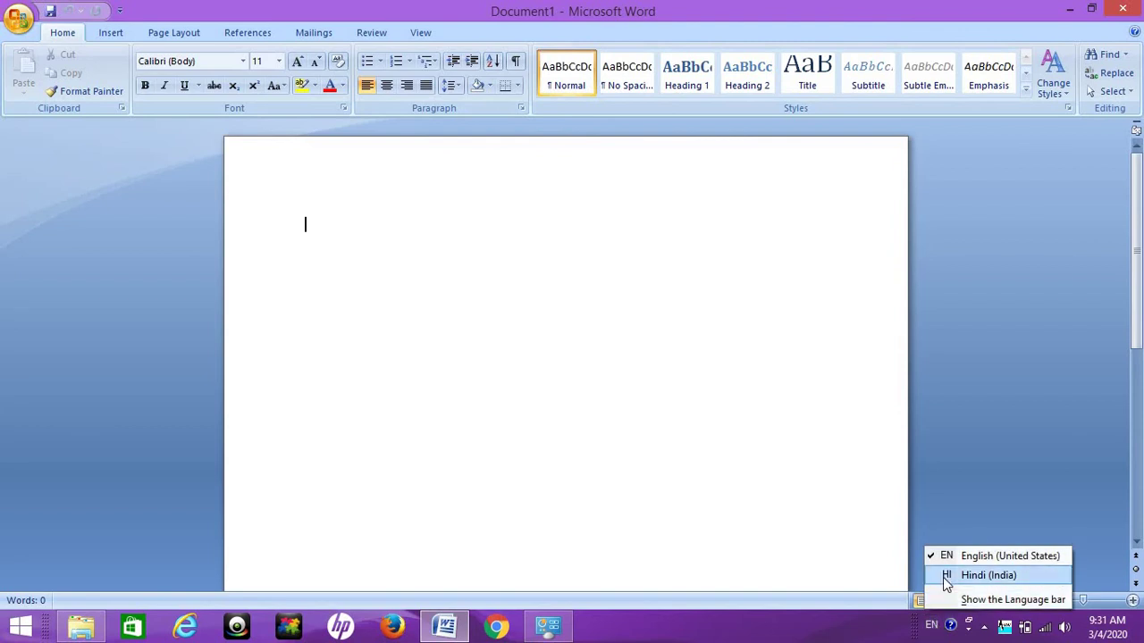
key("alt+shift")
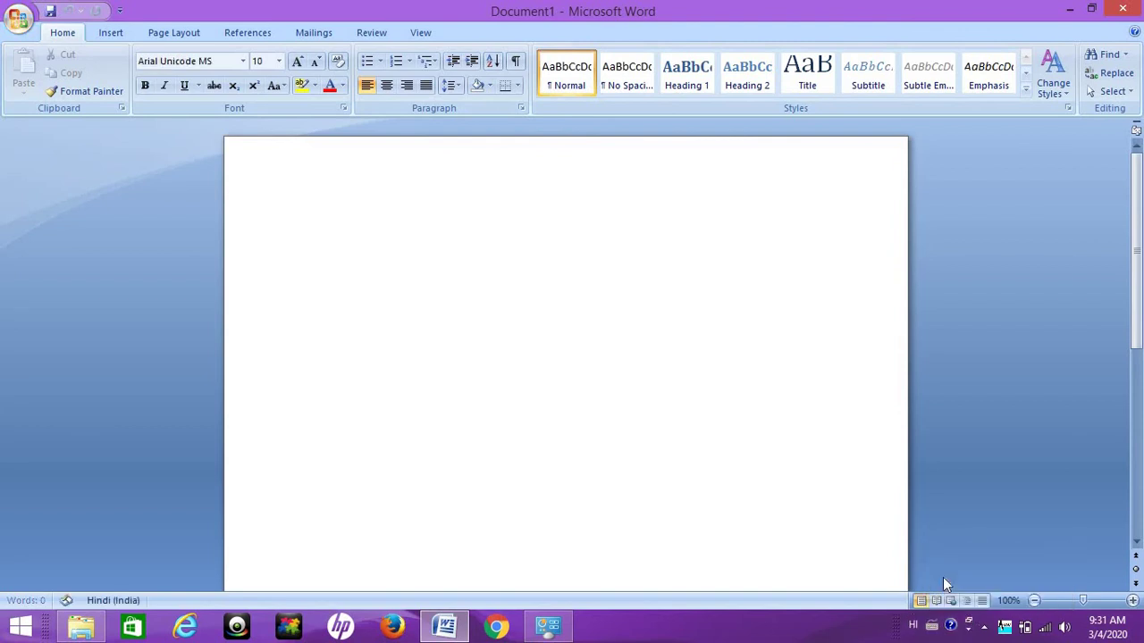
type("कुपकरक र")
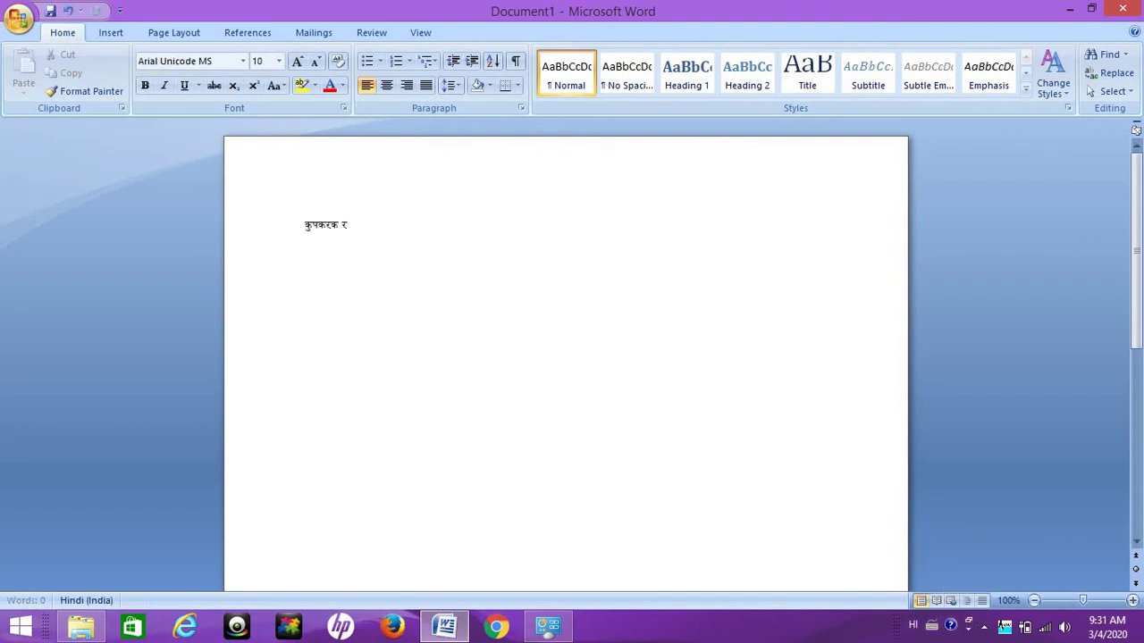
type("करू ")
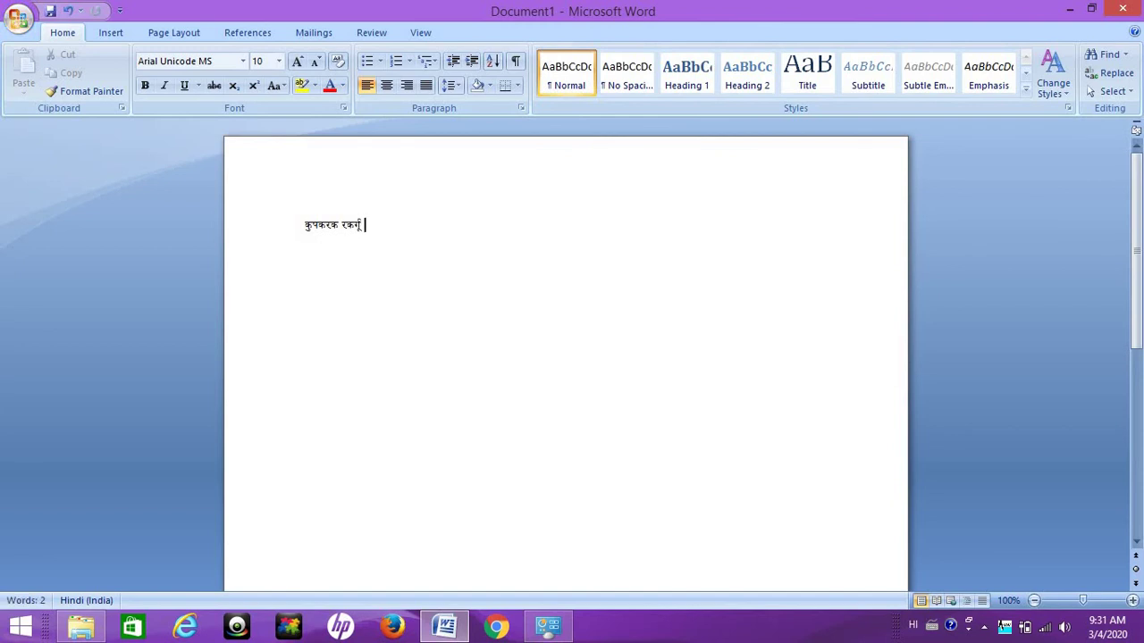
type("कुंक रर")
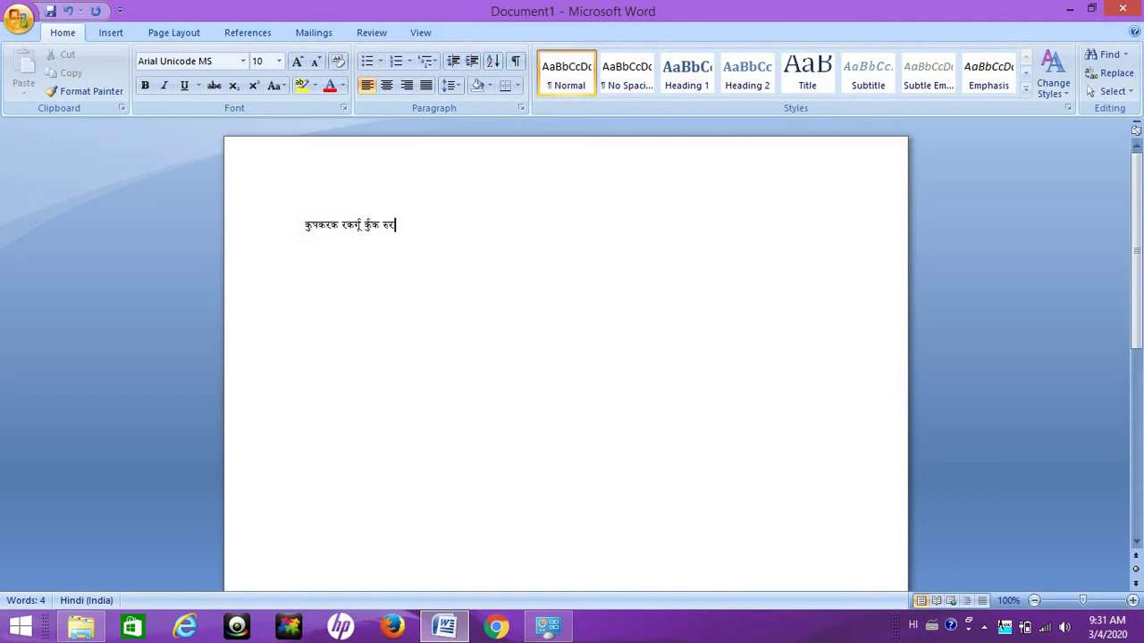
Step: Show the floating language bar, make Hindi Indic Input 3 active, and pick its Keyboard setting
left_click(916, 625)
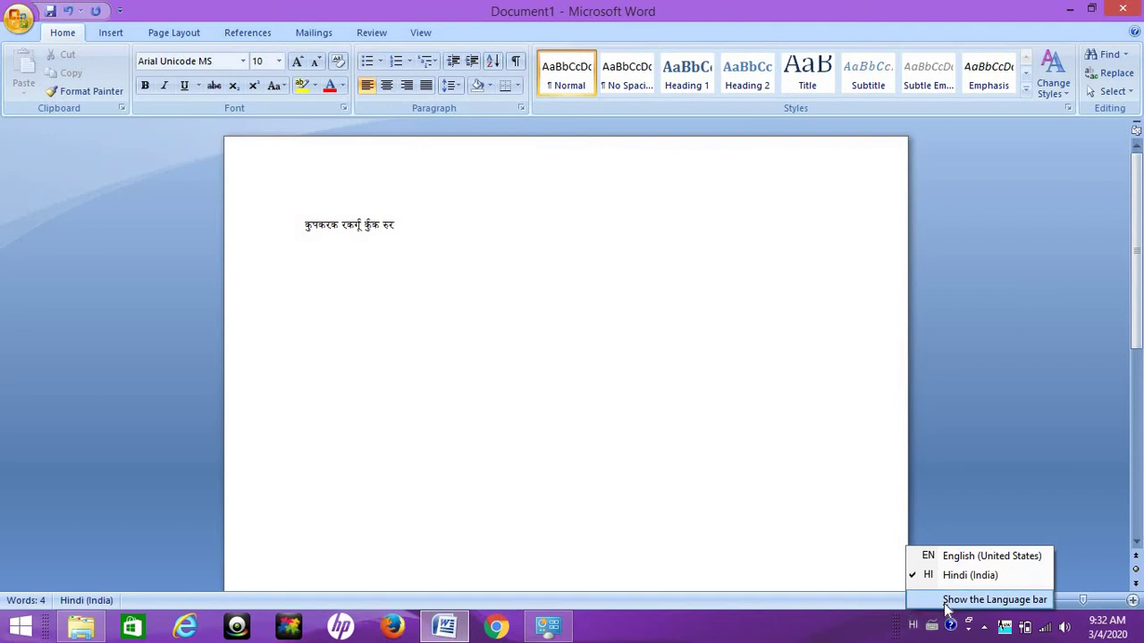
left_click(947, 599)
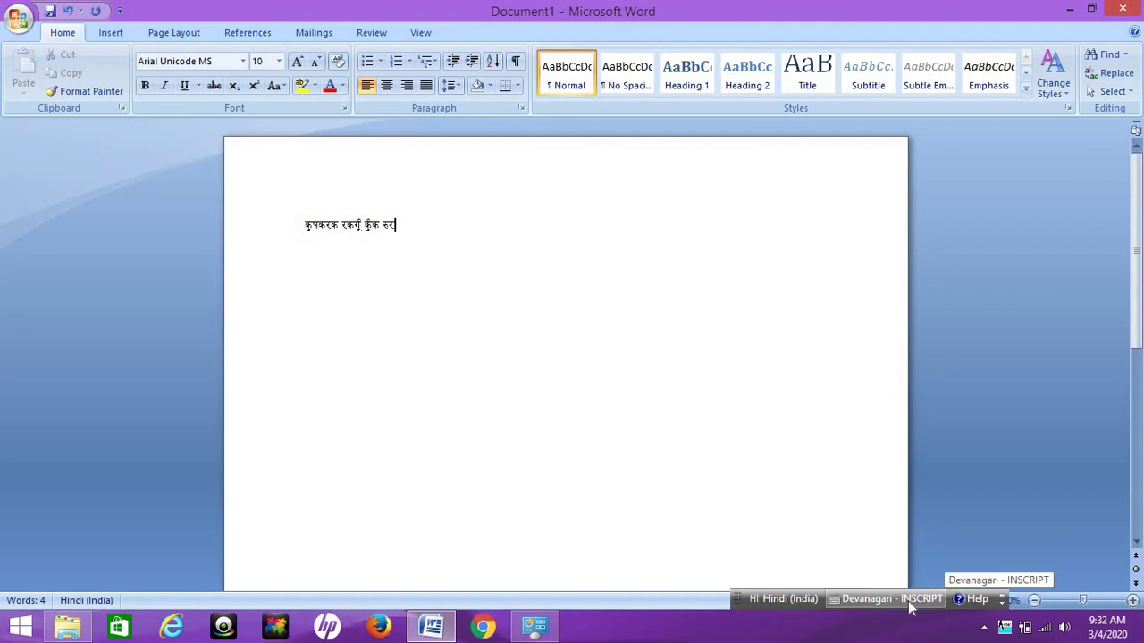
left_click(911, 607)
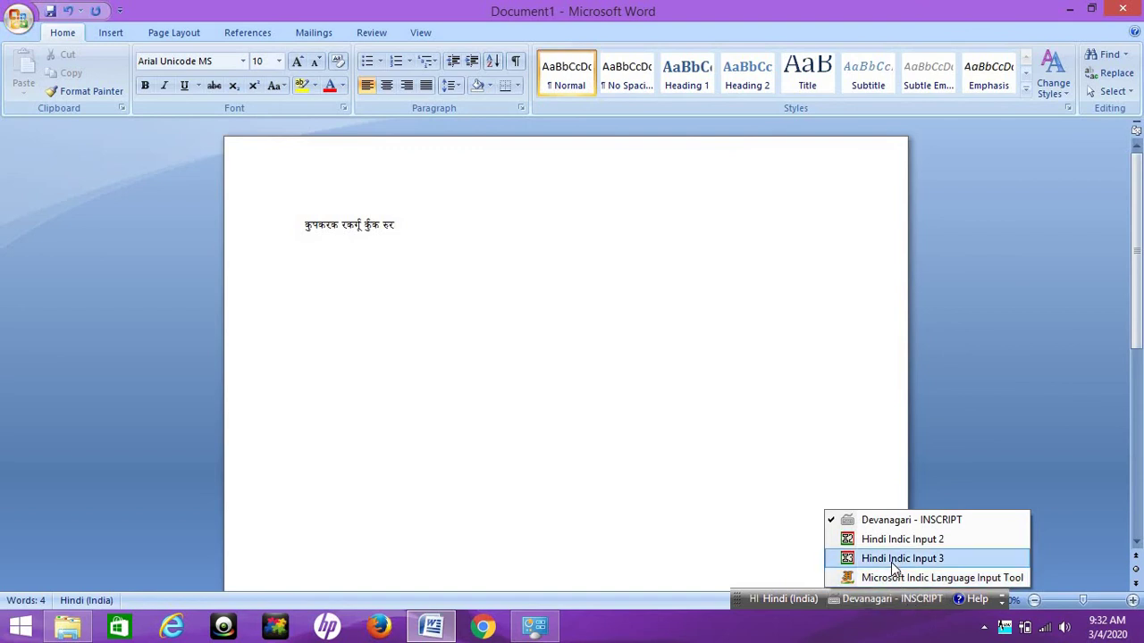
left_click(891, 559)
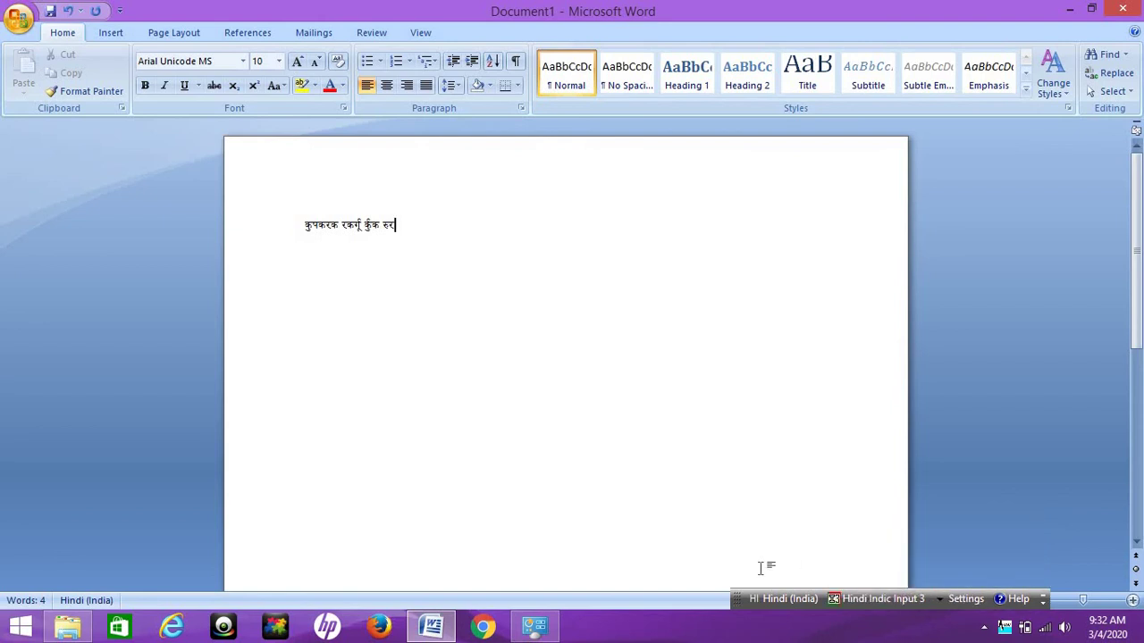
left_click(755, 597)
left_click(966, 604)
left_click(965, 604)
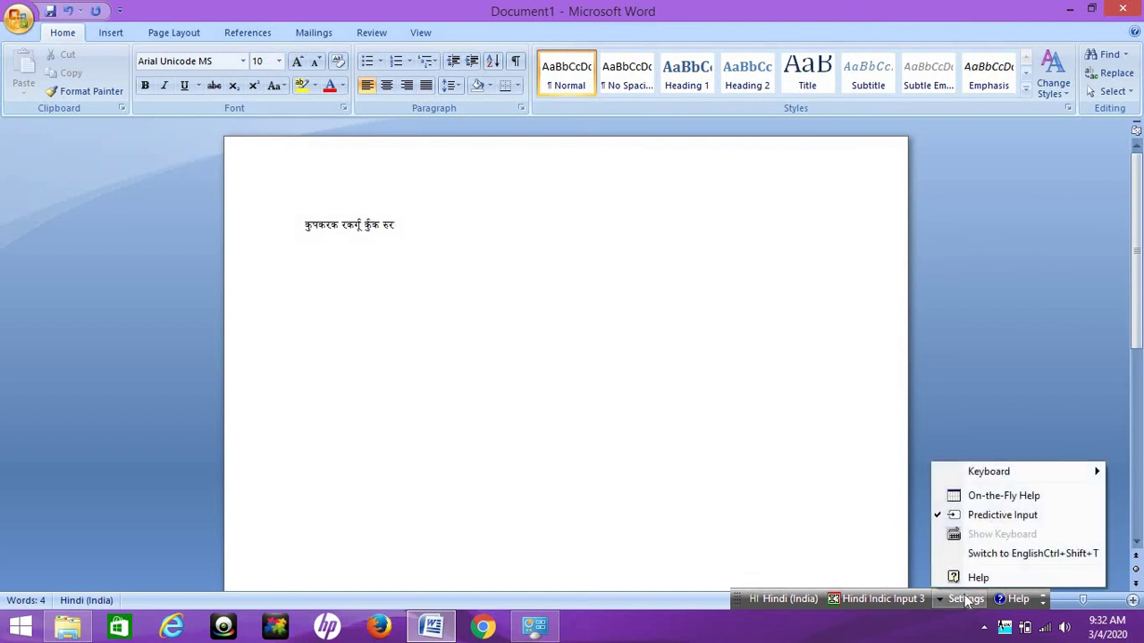
mouse_move(969, 483)
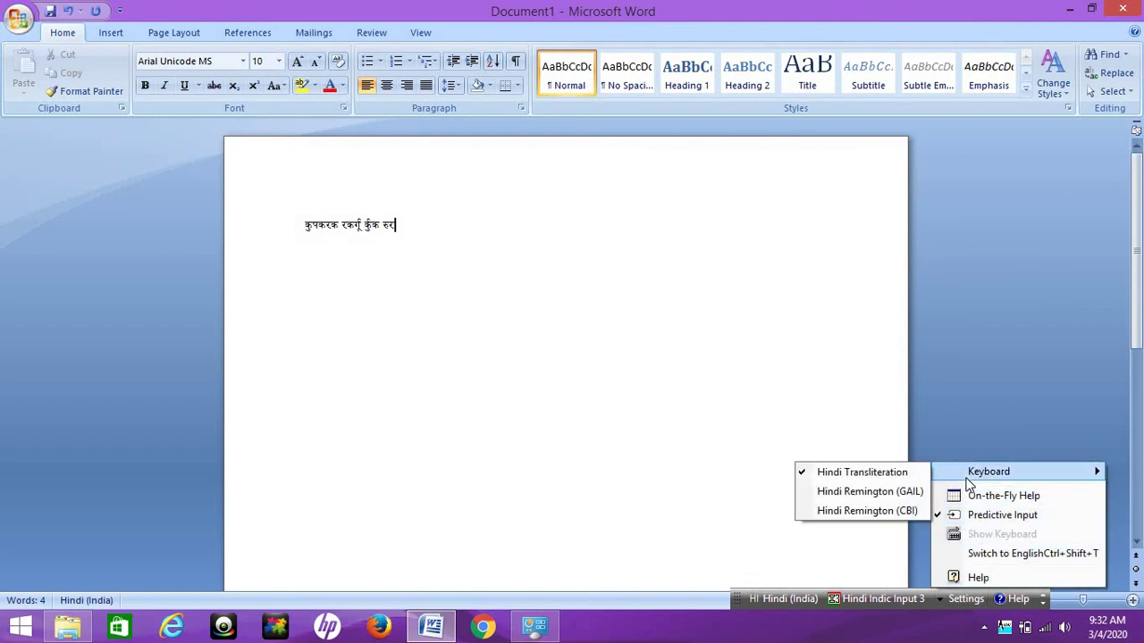
left_click(915, 492)
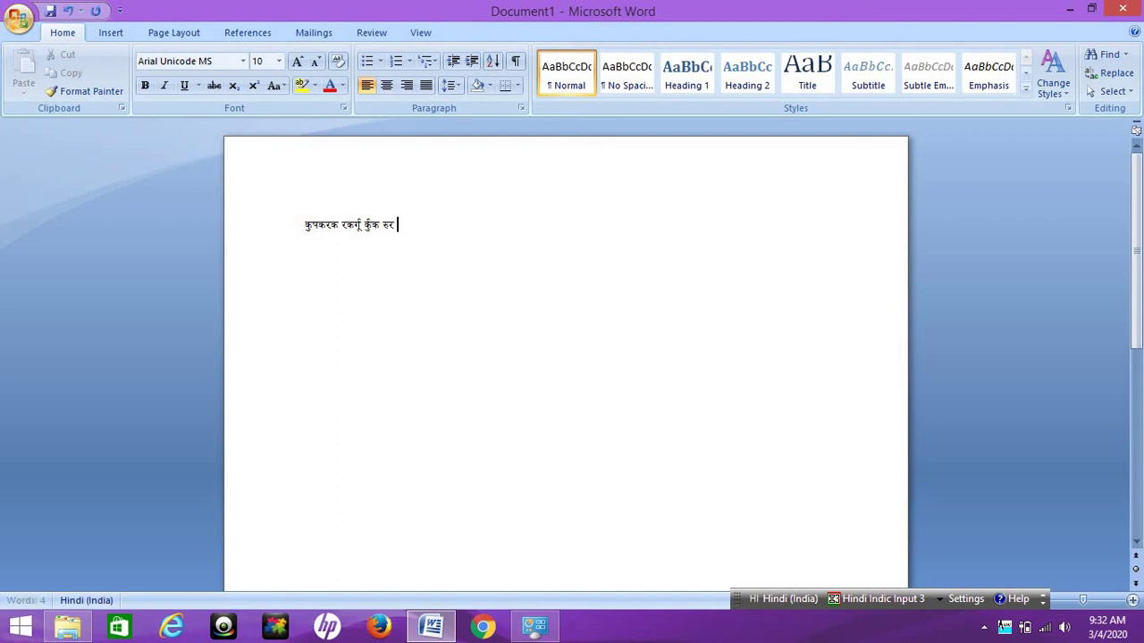
type("राम")
key("BackSpace")
key("BackSpace")
key("BackSpace")
key("BackSpace")
key("BackSpace")
key("BackSpace")
key("BackSpace")
key("BackSpace")
key("BackSpace")
key("BackSpace")
key("BackSpace")
key("BackSpace")
key("BackSpace")
key("BackSpace")
key("BackSpace")
key("BackSpace")
key("BackSpace")
key("BackSpace")
key("BackSpace")
key("BackSpace")
key("BackSpace")
key("BackSpace")
key("BackSpace")
type("वि")
key("BackSpace")
key("BackSpace")
type("हिमांशांश ")
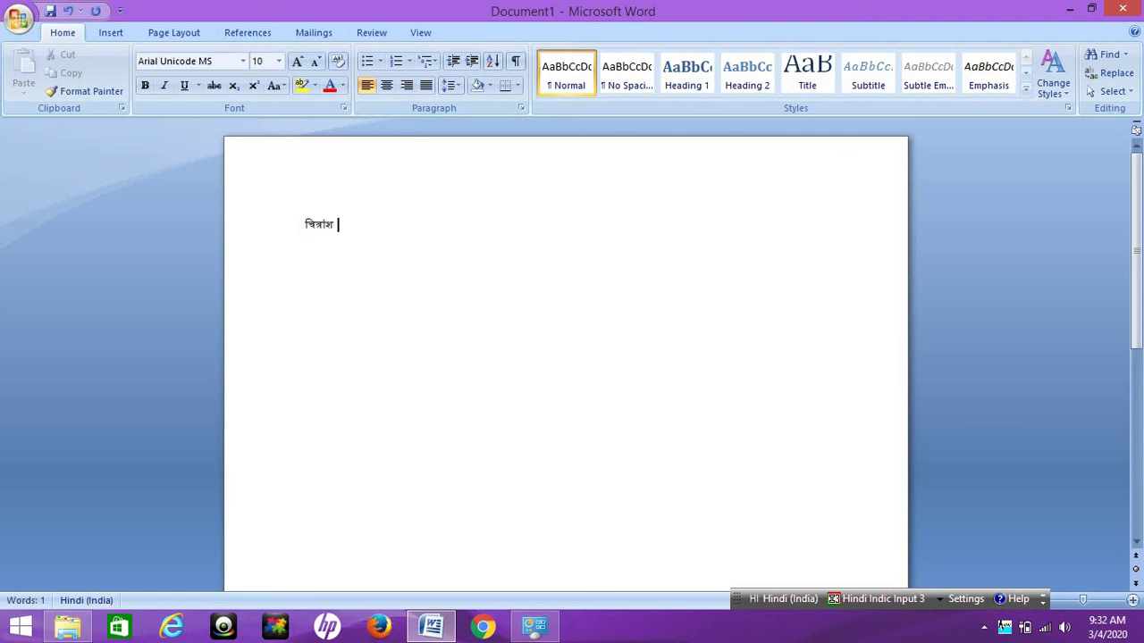
type("अतुल")
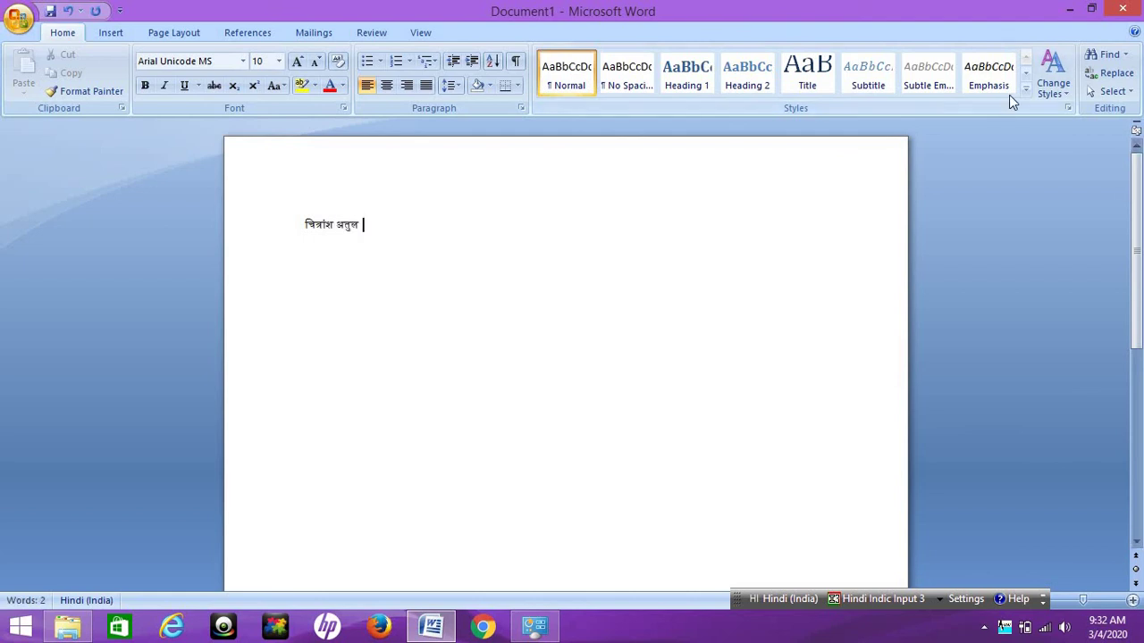
left_click(1069, 8)
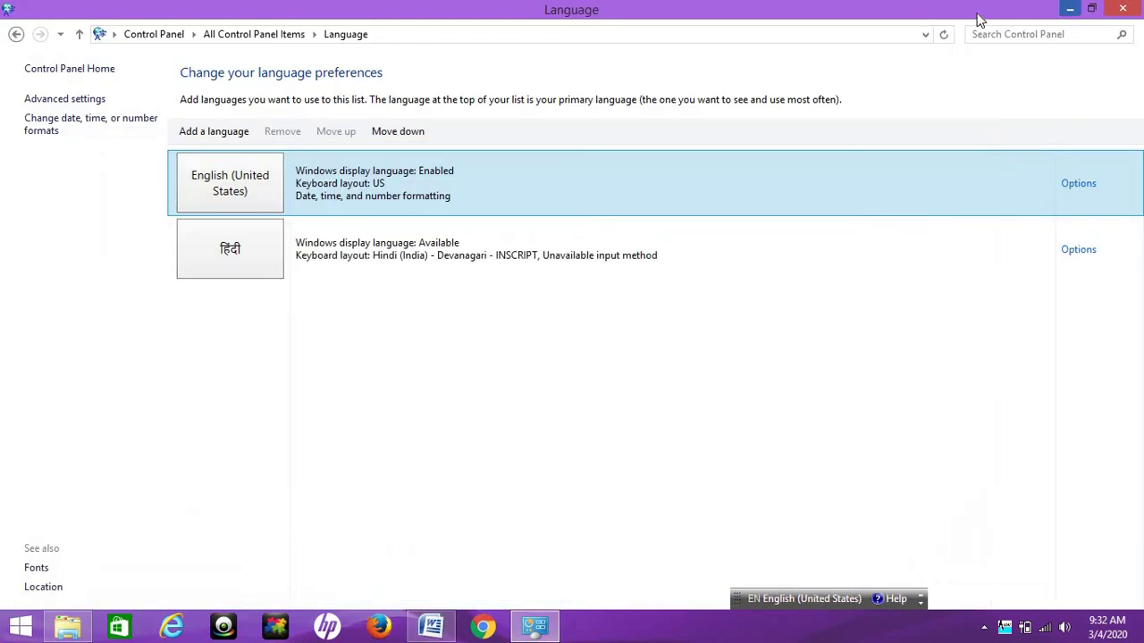
Step: Dock the language bar into the taskbar and close the Language window
left_click(923, 598)
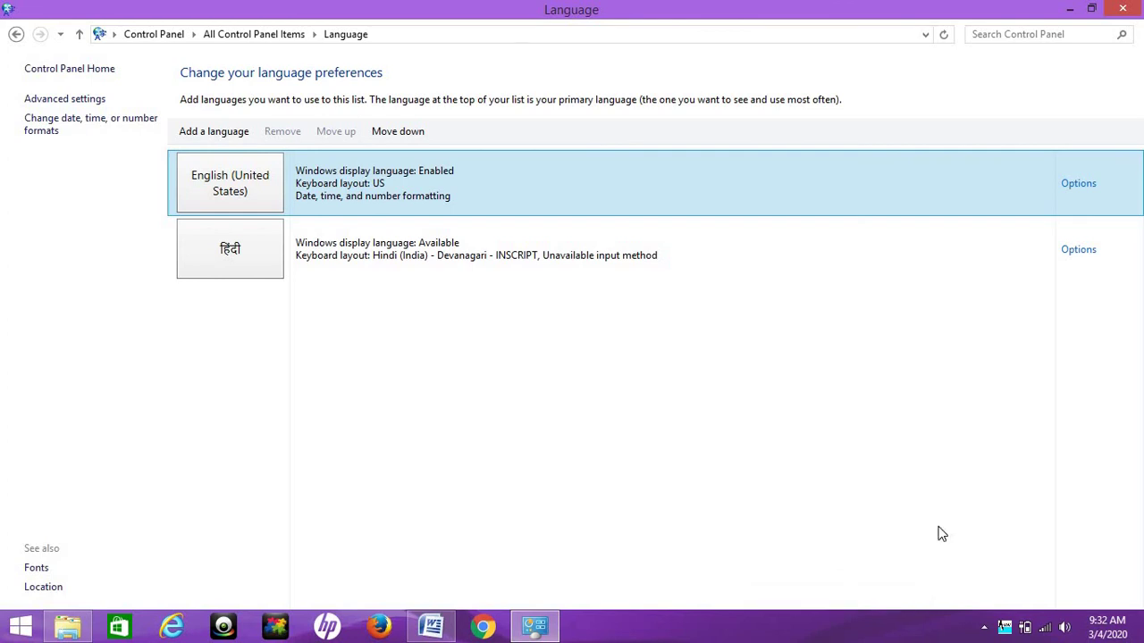
left_click(1123, 7)
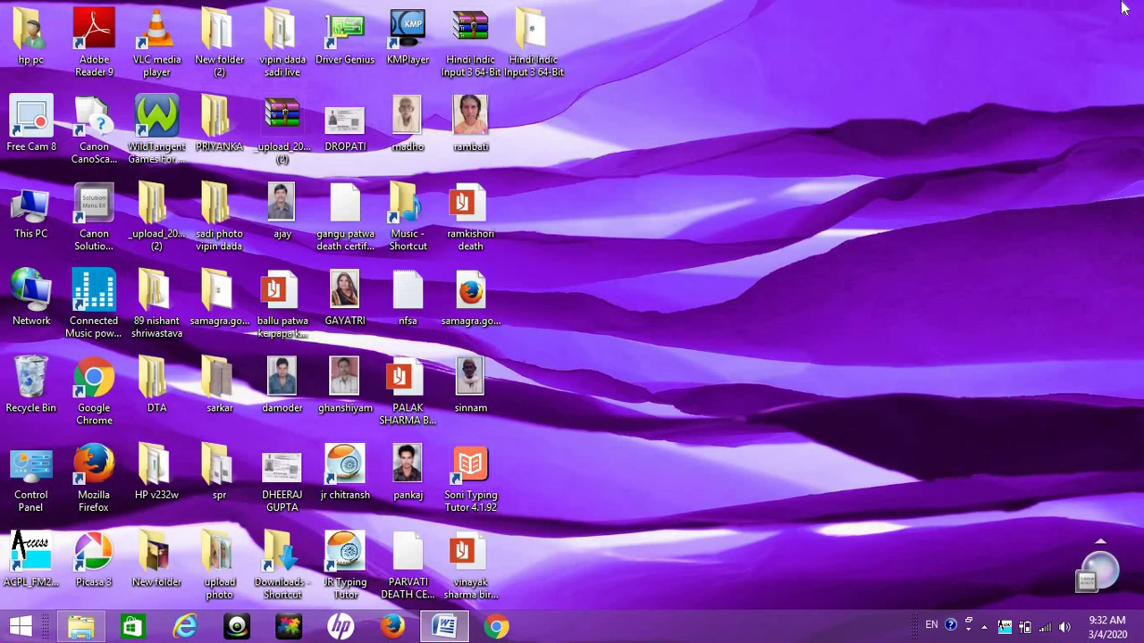